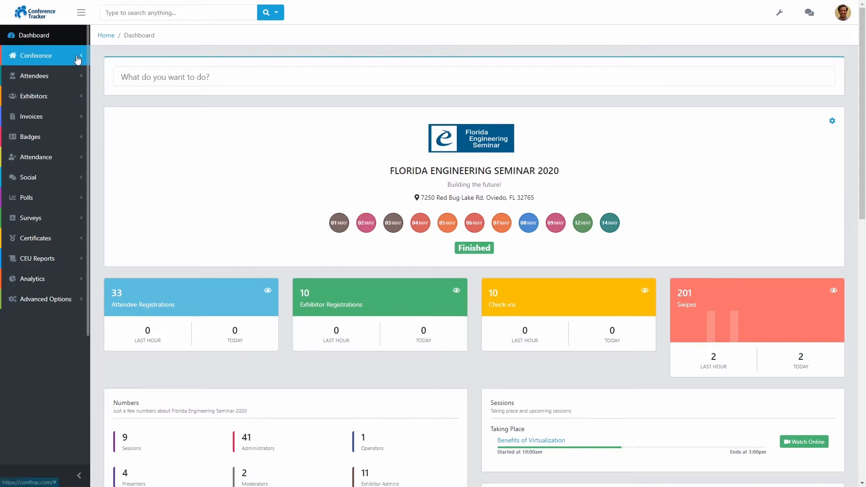
# - Start a new conference session named "Virtualizing your Event!" with the description "Learn how to completely move your event to a virtual space!"
pyautogui.click(36, 55)
pyautogui.click(49, 97)
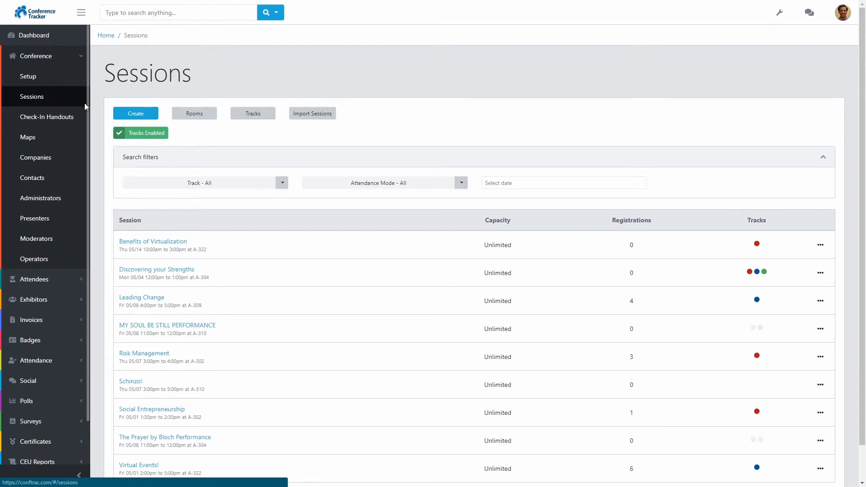
pyautogui.click(147, 113)
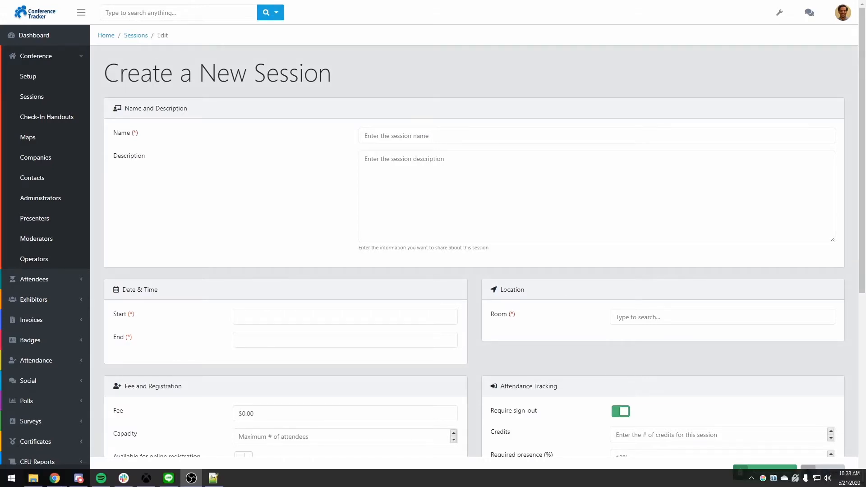
pyautogui.click(470, 138)
pyautogui.write('Virtualizin')
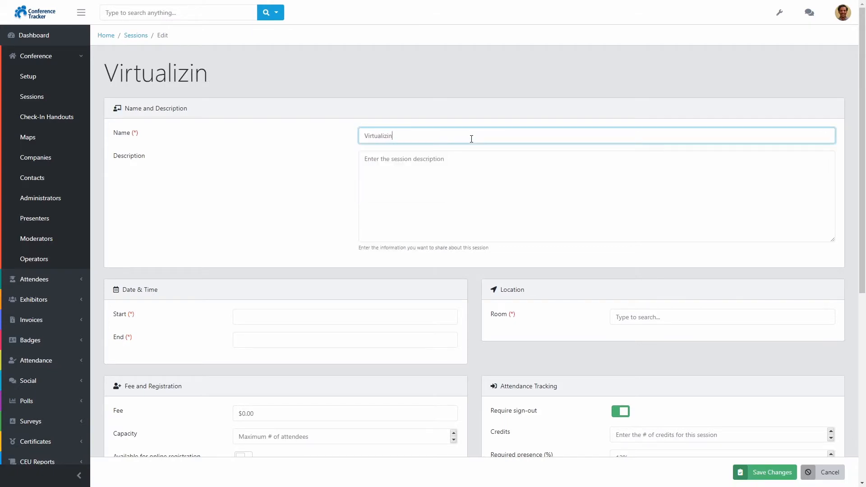
pyautogui.write('g your Event!')
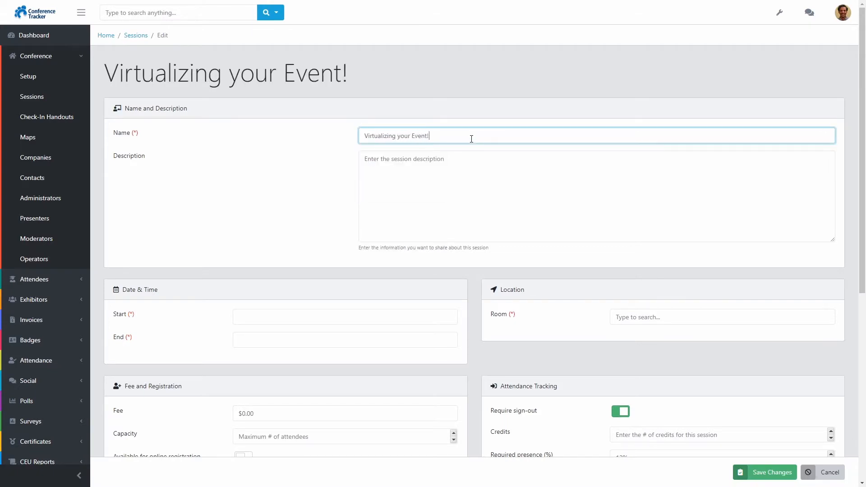
pyautogui.click(468, 176)
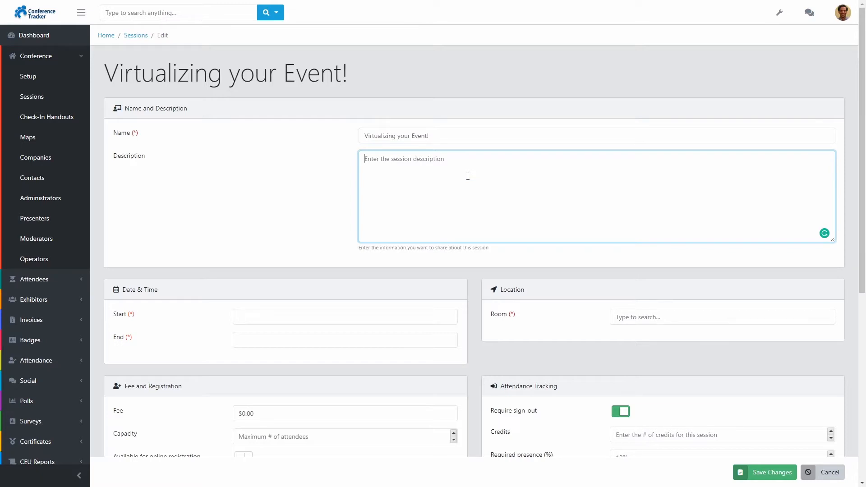
pyautogui.write('Learn how to completely move your event to a virtual space!')
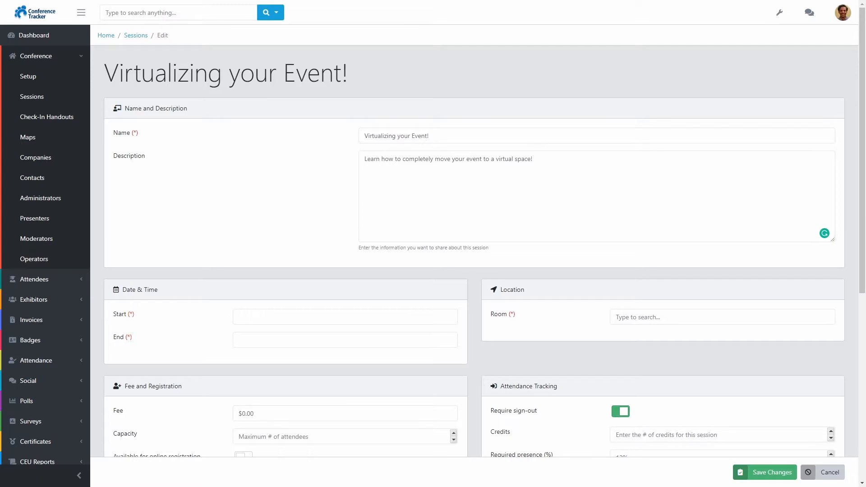
# - Set the session's start to 05/21/2020 11:30 AM and its end to 05/21/2020 2:00 PM
pyautogui.click(300, 321)
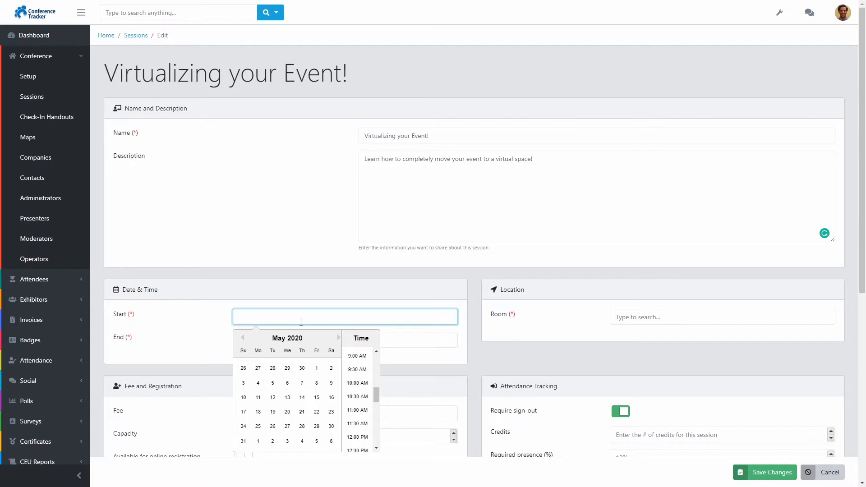
pyautogui.click(302, 411)
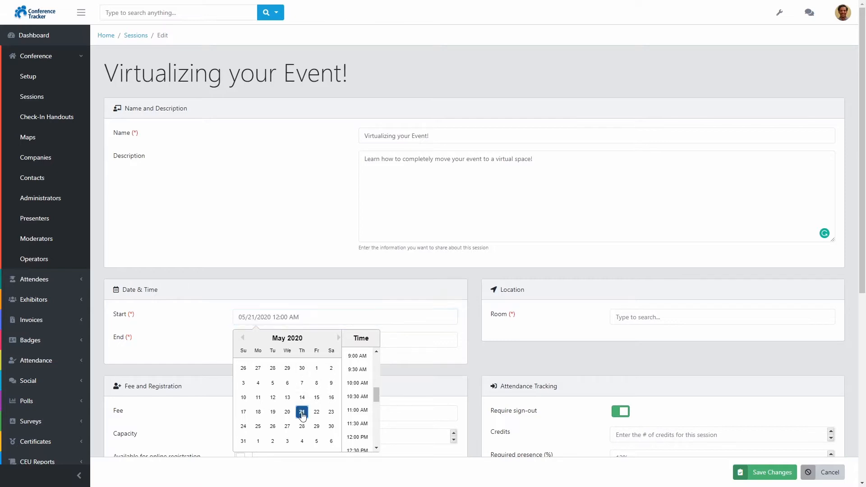
pyautogui.scroll(-1, 362, 379)
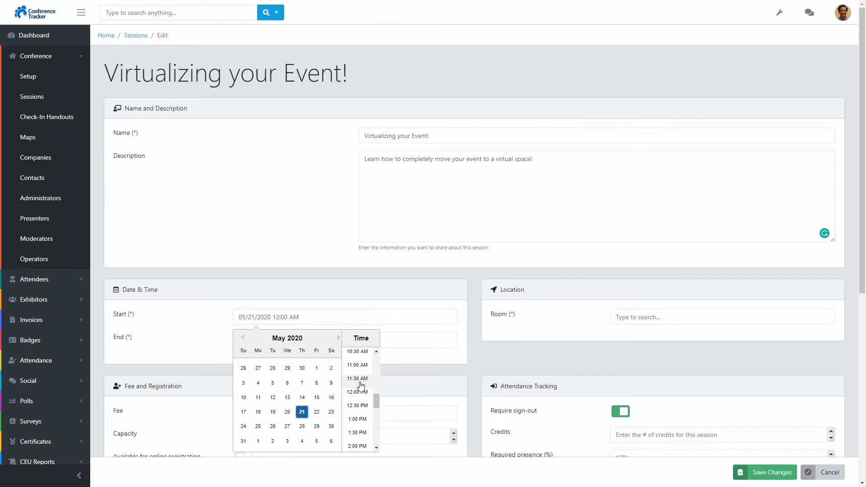
pyautogui.click(360, 382)
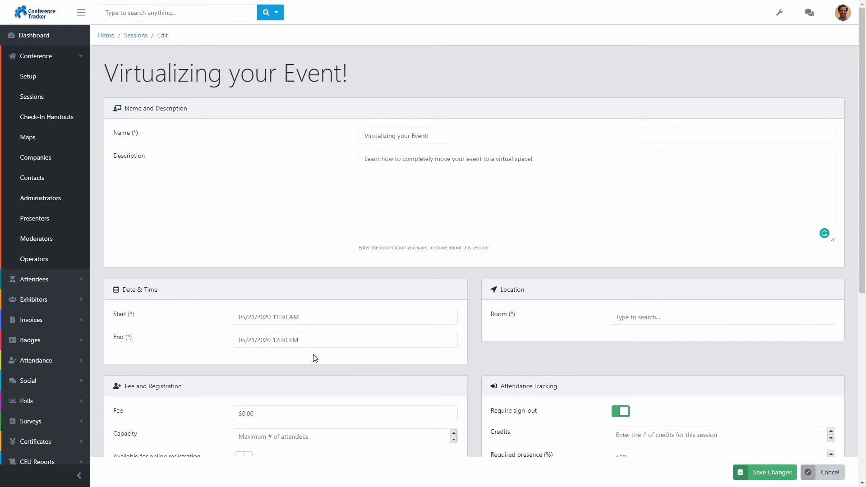
pyautogui.click(321, 339)
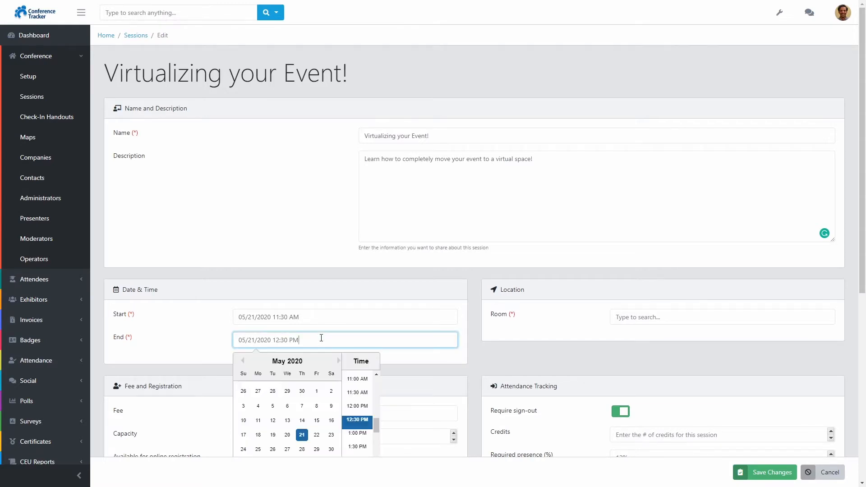
pyautogui.scroll(-2, 358, 417)
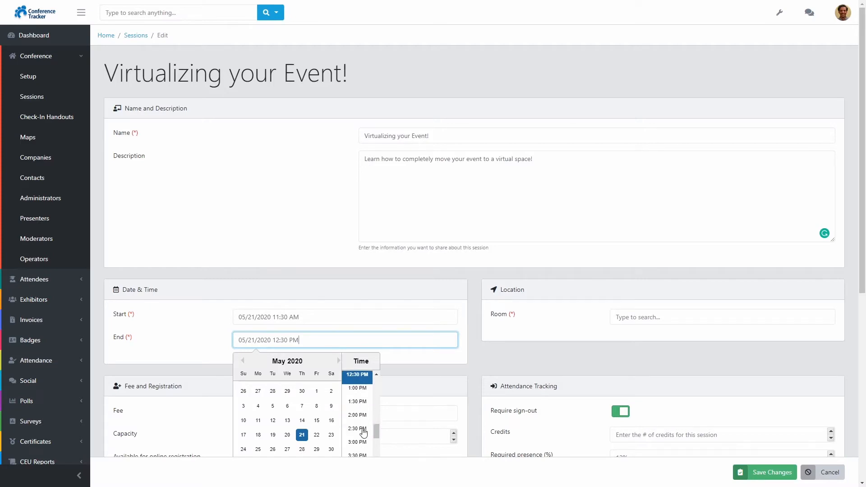
pyautogui.click(362, 414)
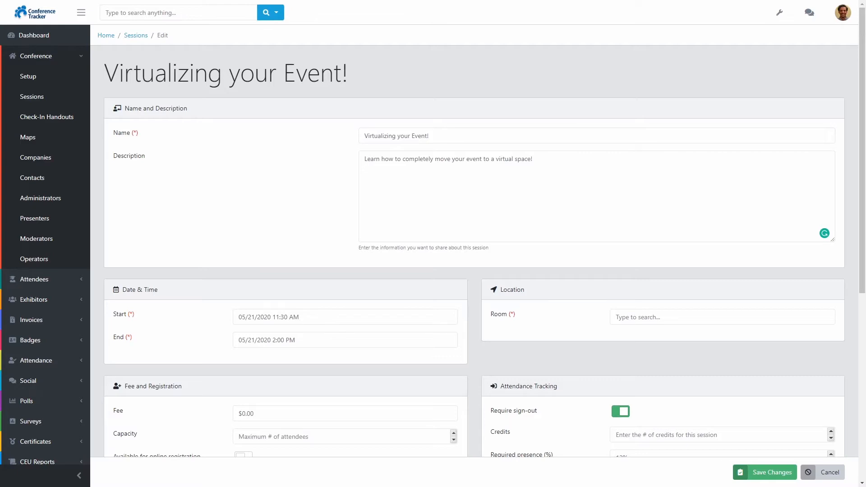
# - Assign room A-310 to the session and set its attendance credits to 5
pyautogui.click(647, 316)
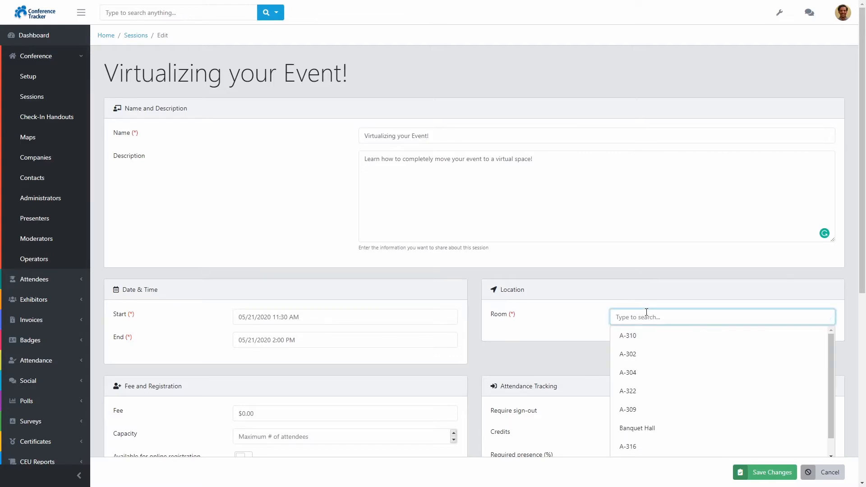
pyautogui.click(648, 341)
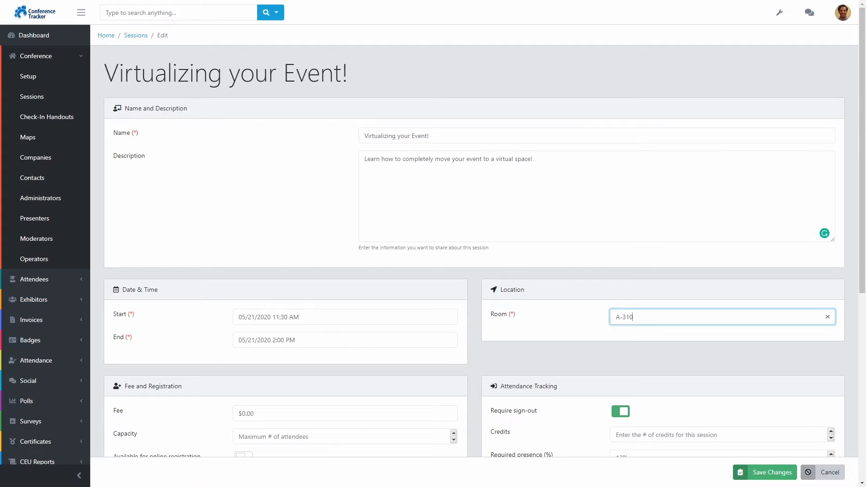
pyautogui.scroll(-1, 251, 305)
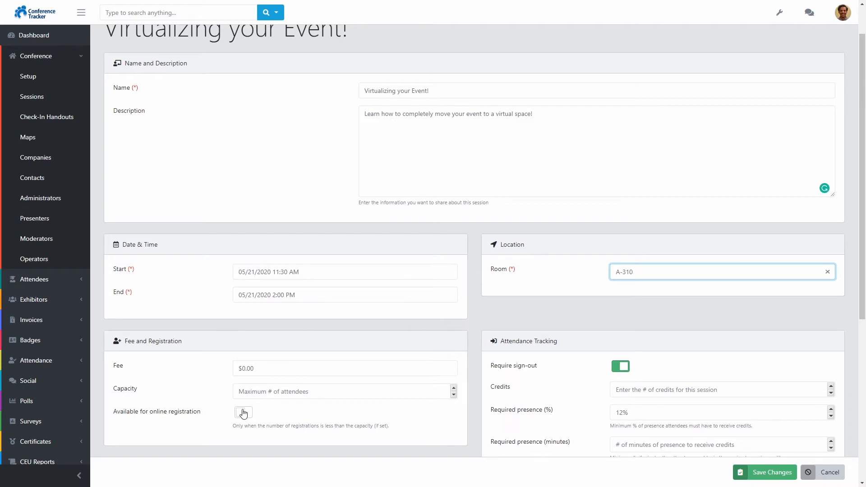
pyautogui.scroll(-2, 243, 413)
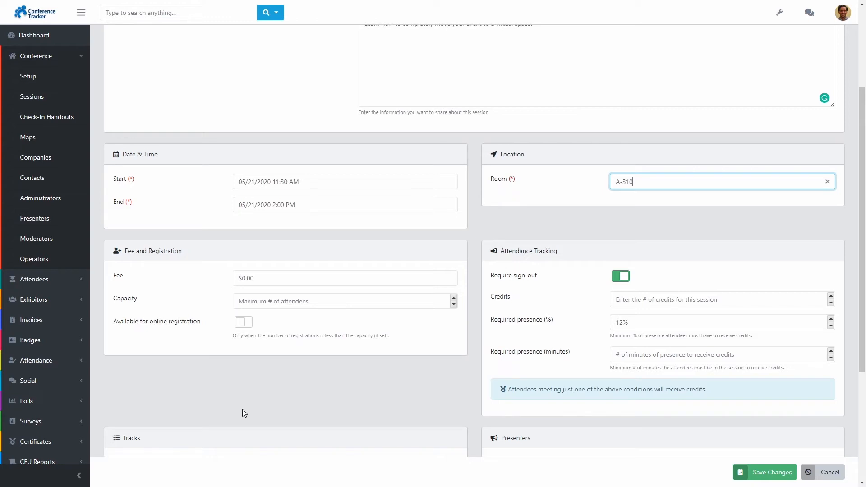
pyautogui.click(652, 300)
pyautogui.write('5')
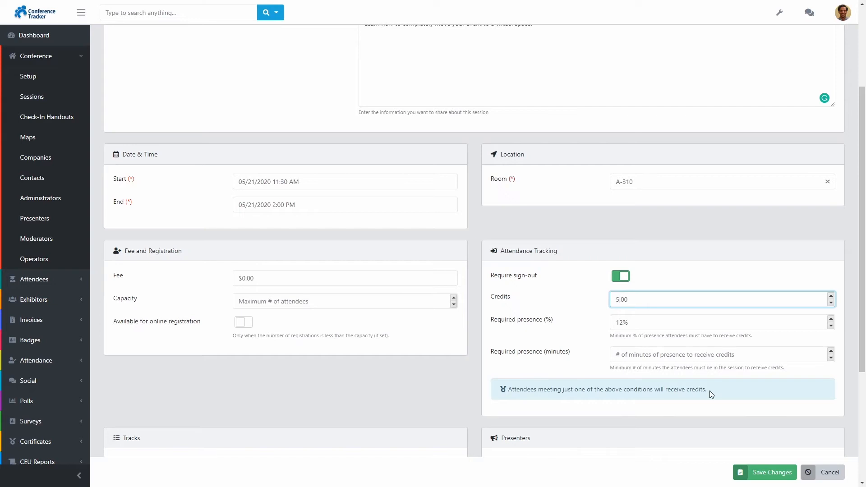
# - Add the third suggested presenter to the session and set the attendance mode to Online
pyautogui.moveTo(862, 196); pyautogui.dragTo(859, 298)
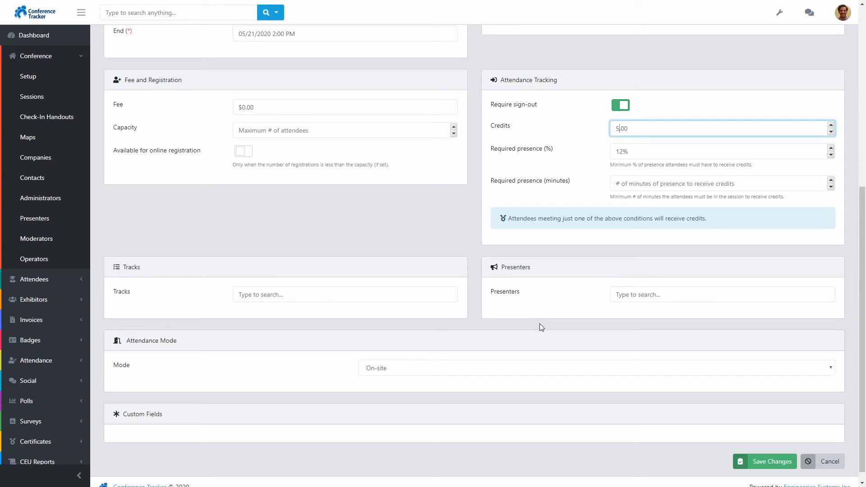
pyautogui.click(632, 295)
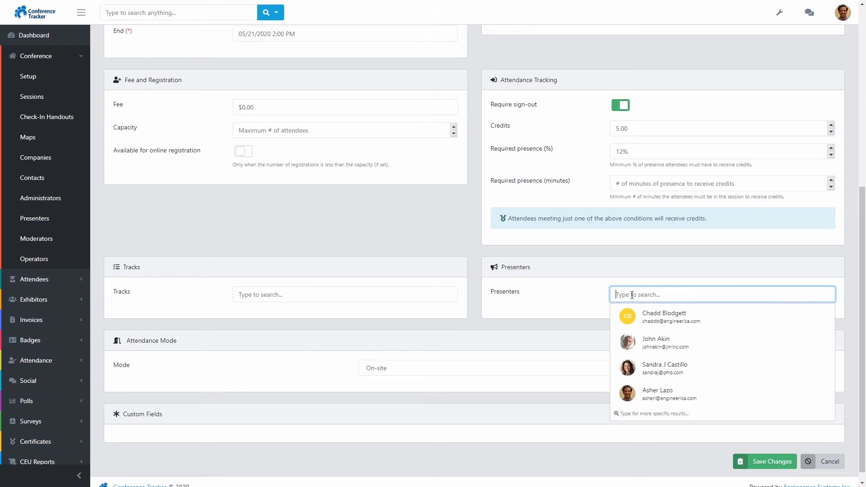
pyautogui.click(663, 368)
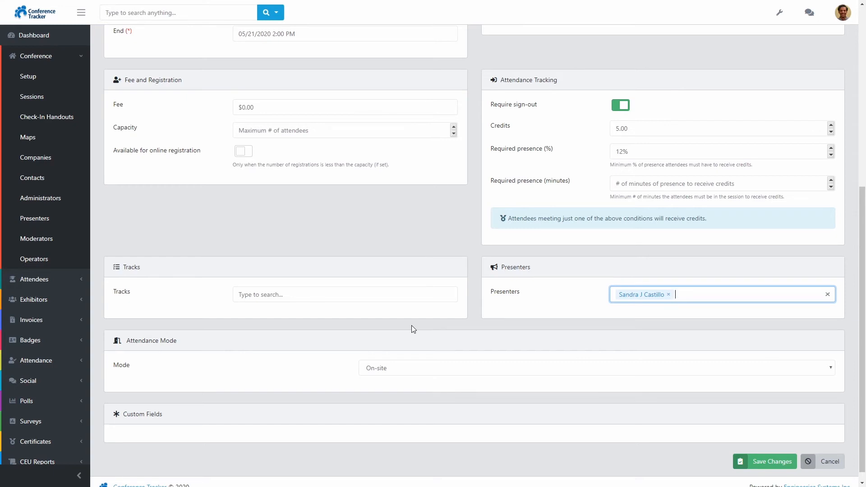
pyautogui.click(384, 369)
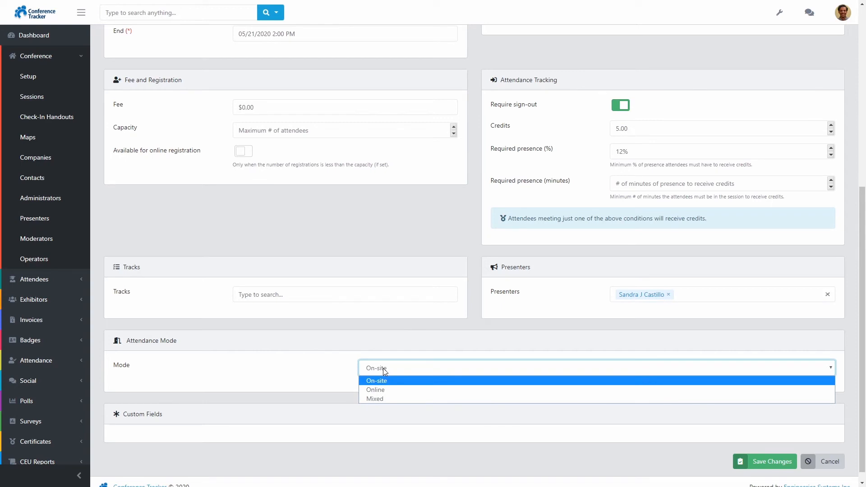
pyautogui.click(394, 390)
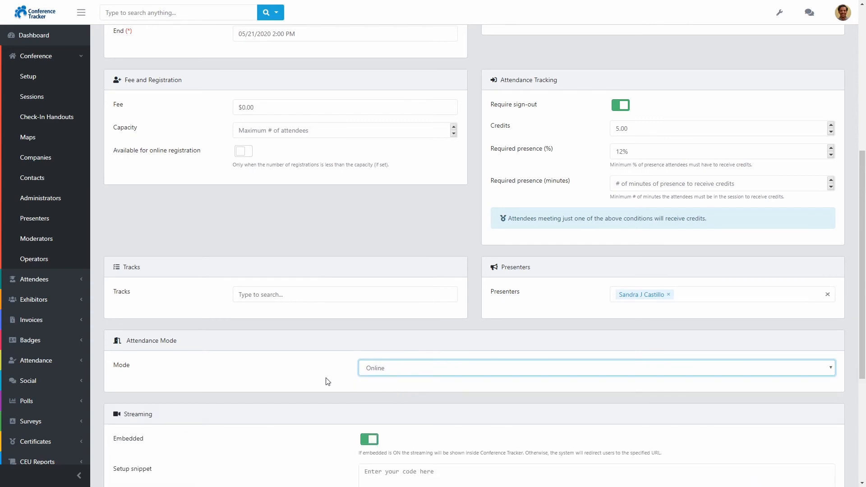
pyautogui.scroll(-4, 328, 381)
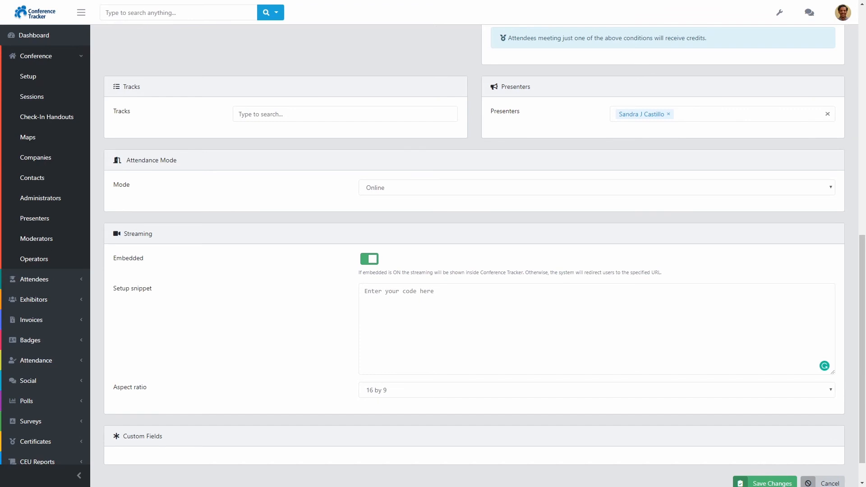
pyautogui.click(458, 318)
pyautogui.write('<iframe width="560" height="315" src="https://www.youtube.com/embed/IVcNmwWR8Ck" frameborder="0" allow="accelerometer; autoplay; encrypted-media; gyroscope; picture-in-picture" allowfullscreen></iframe>')
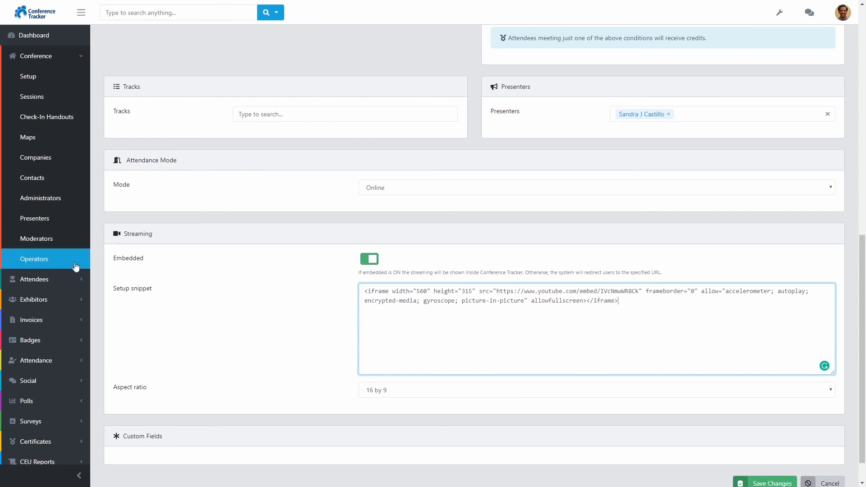
# - Turn off embedded streaming, enter the Zoom meeting link with its embedded password as the streaming URL, and save the session
pyautogui.click(366, 260)
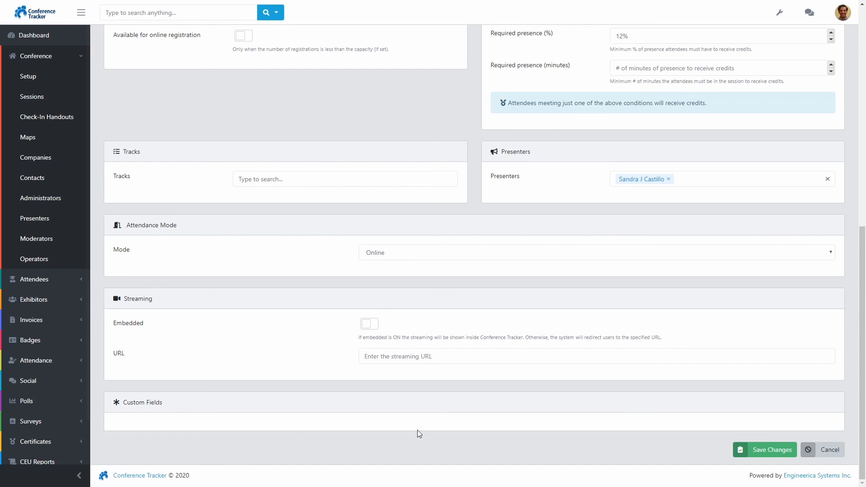
pyautogui.click(470, 356)
pyautogui.hotkey('ctrl', 'v')
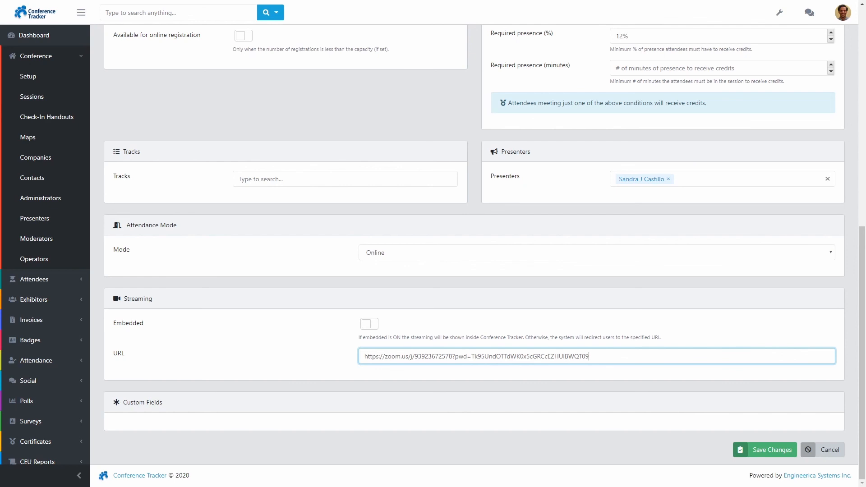
pyautogui.click(762, 450)
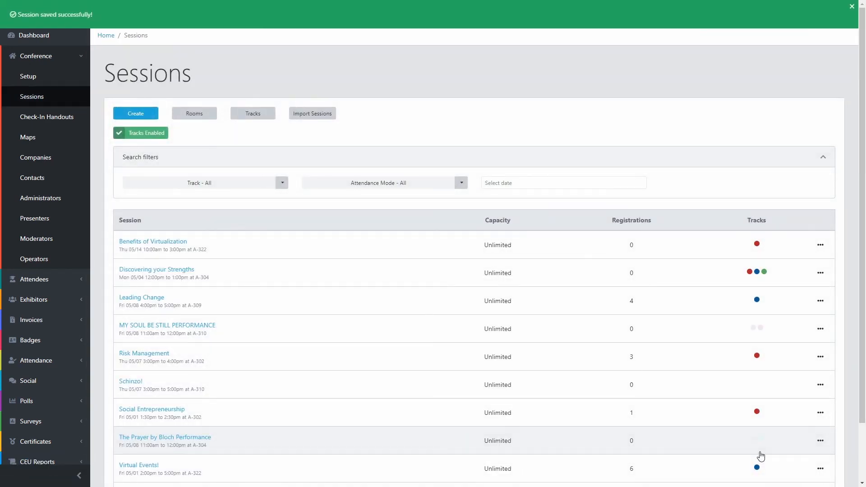
# - Reopen the saved "Virtualizing your Event!" session for editing from the sessions list
pyautogui.scroll(-2, 761, 456)
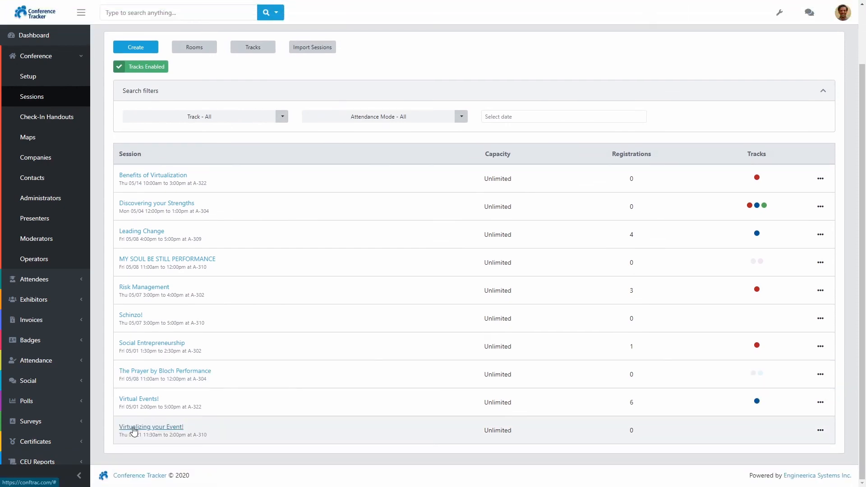
pyautogui.click(133, 427)
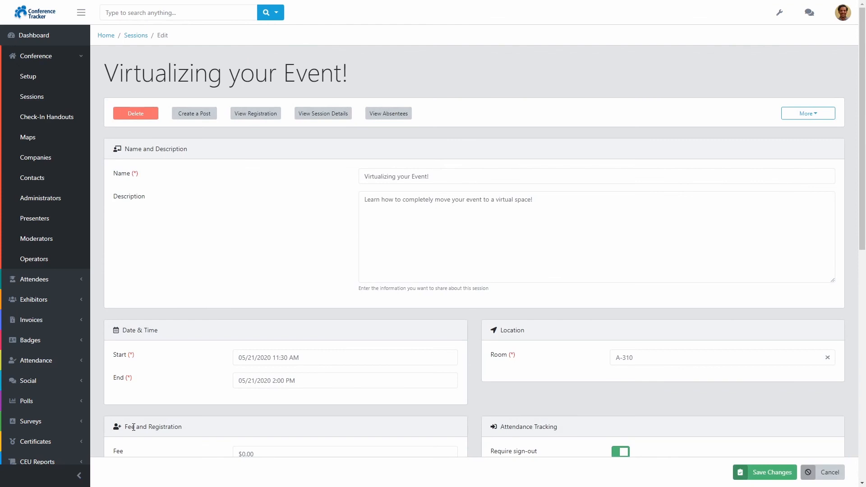